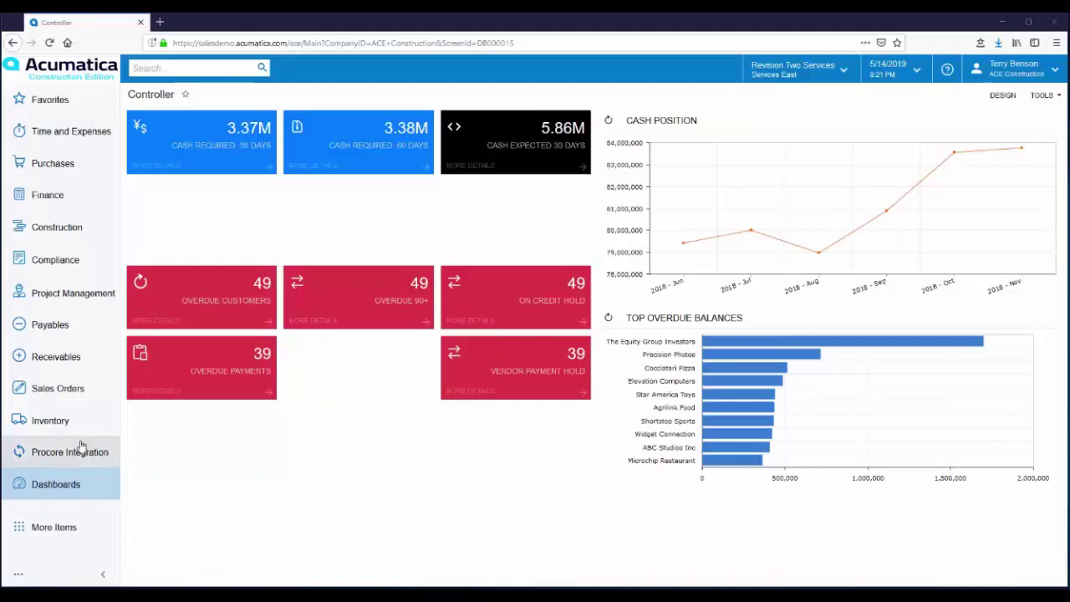
Go to the Stock Items list and open the AAADRYWALL gypsum board record
click(43, 424)
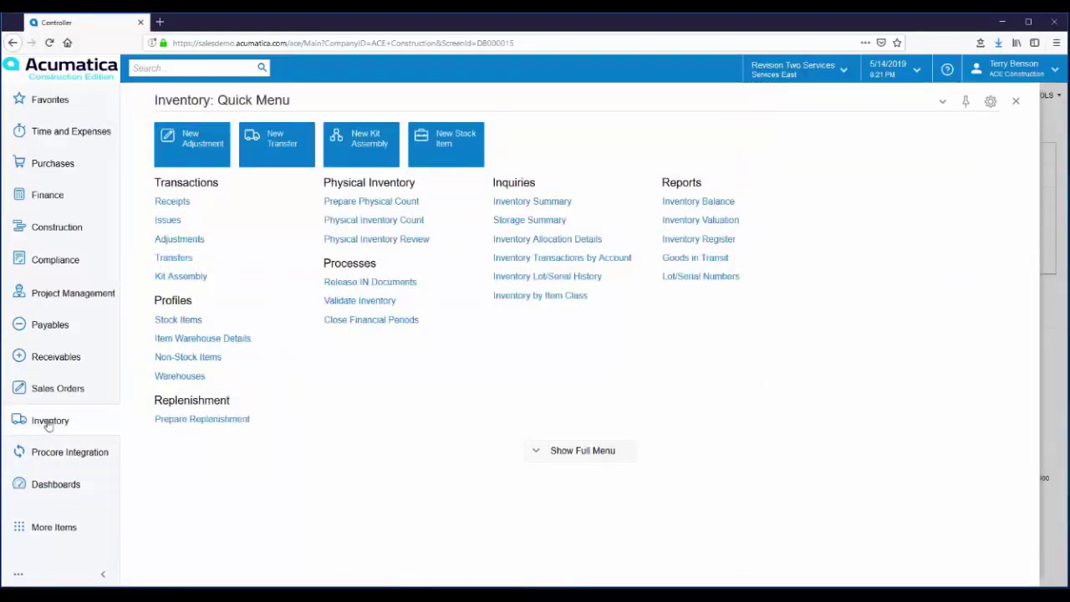
click(179, 321)
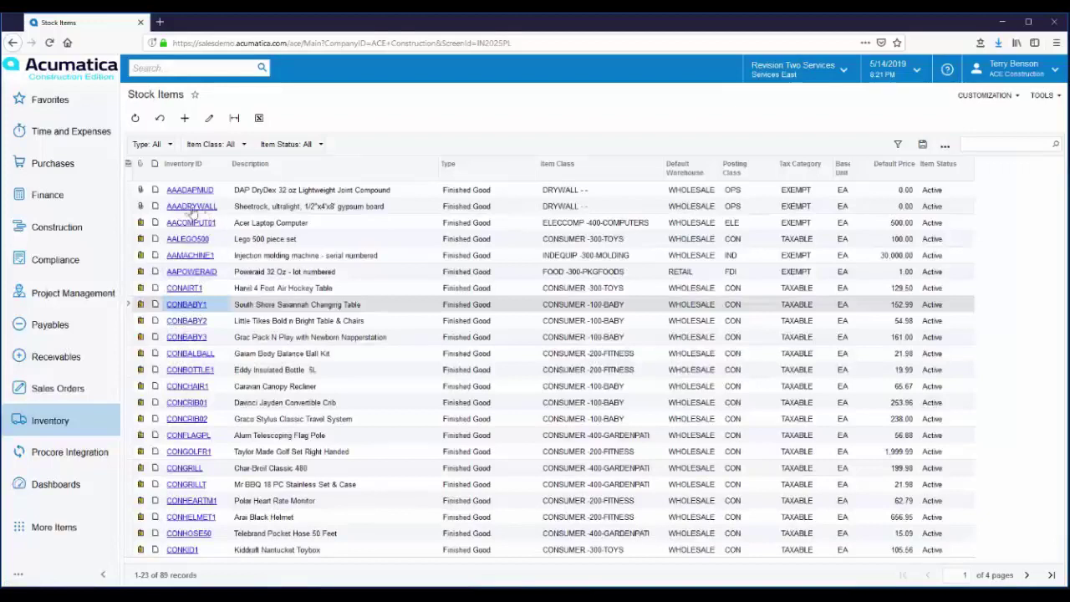
click(187, 209)
click(184, 209)
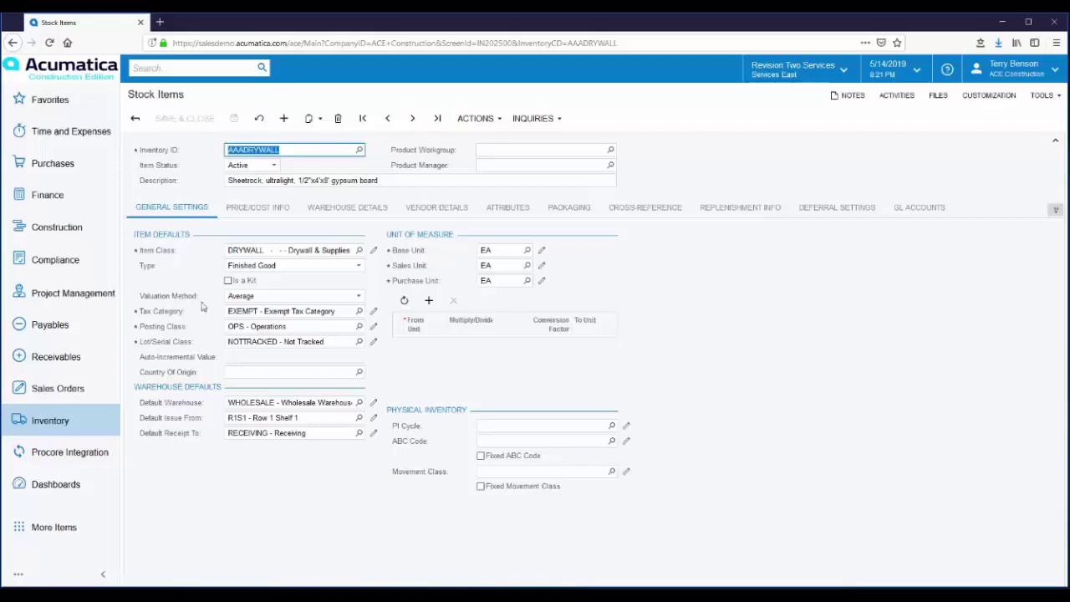
Leave the AAADRYWALL valuation method set to Average
click(359, 298)
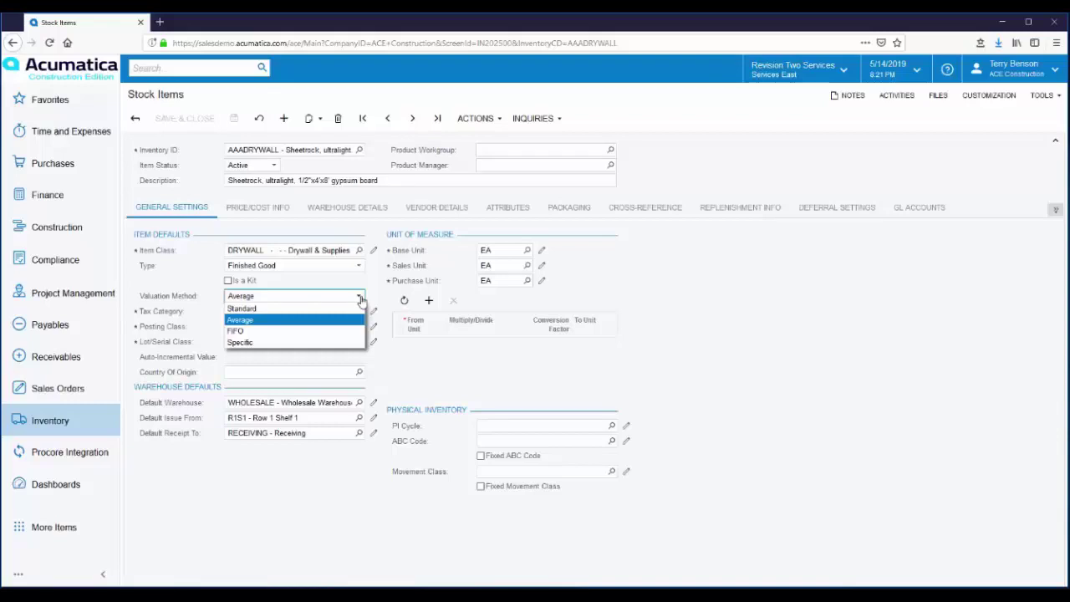
click(427, 362)
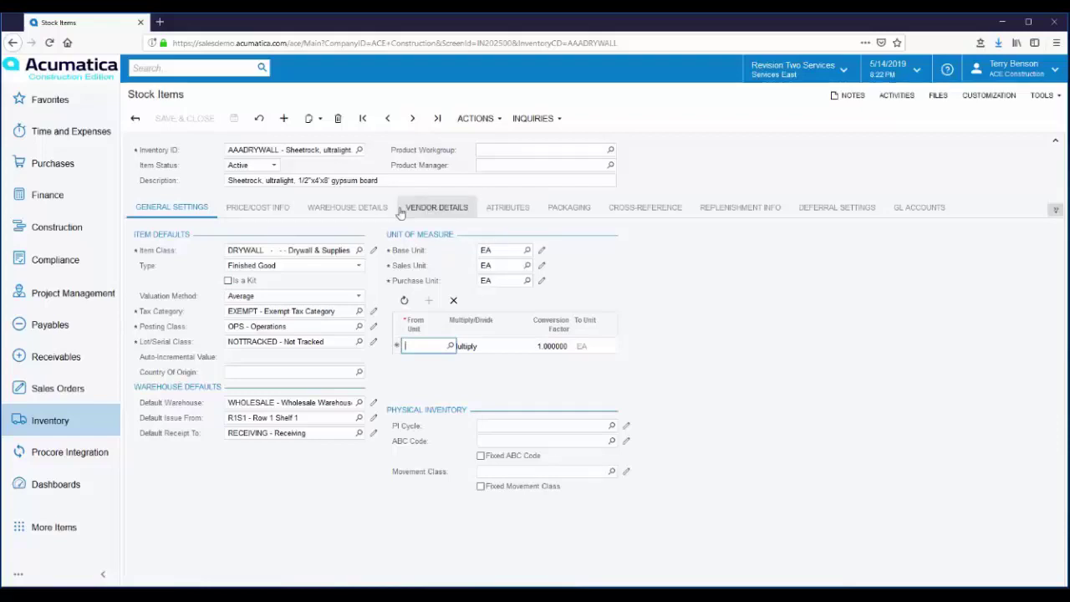
Review AAADRYWALL's Warehouse Details, Vendor Details and Replenishment Info tabs
click(328, 214)
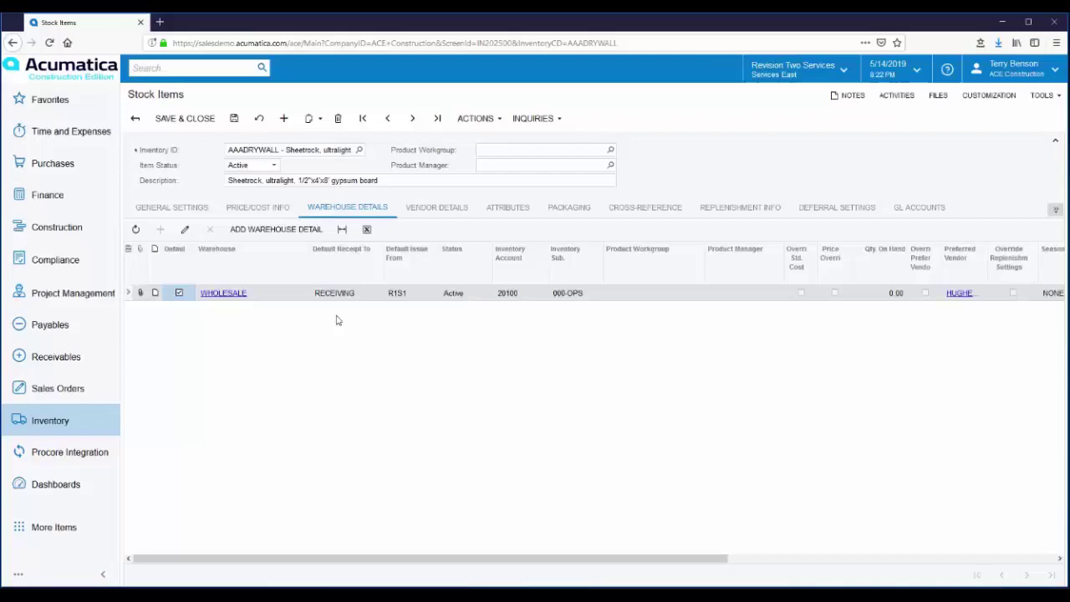
click(440, 212)
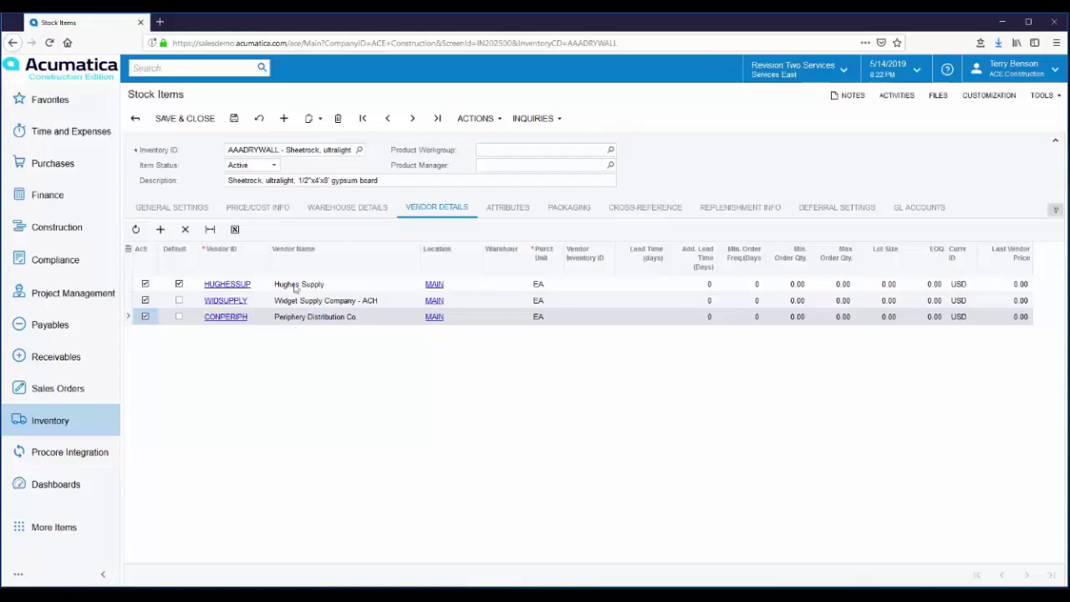
click(744, 209)
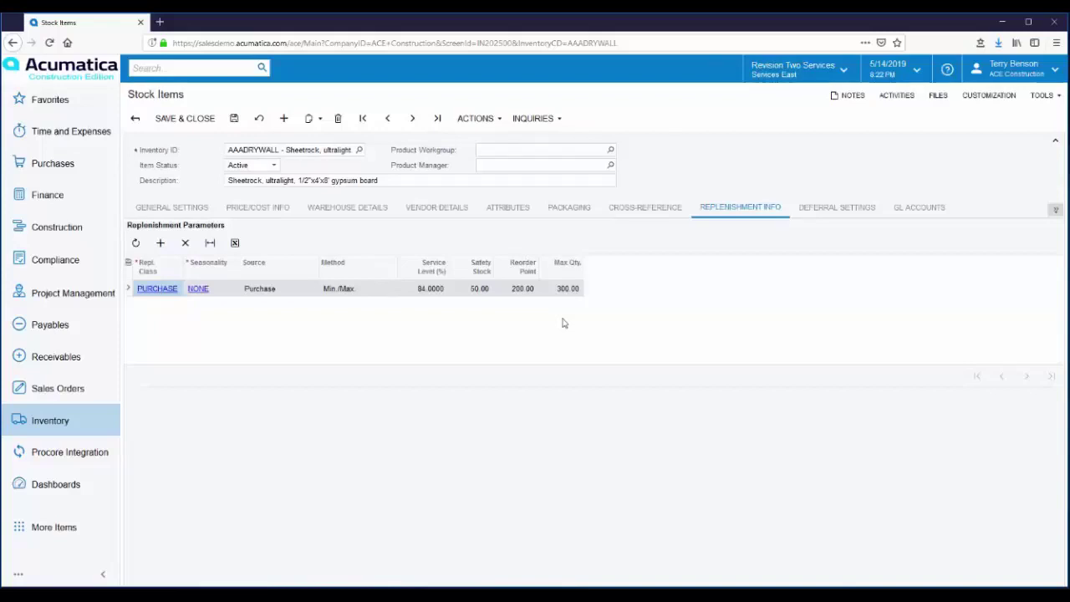
On Prepare Replenishment, choose the WHOLESALE warehouse and include all product managers
click(42, 430)
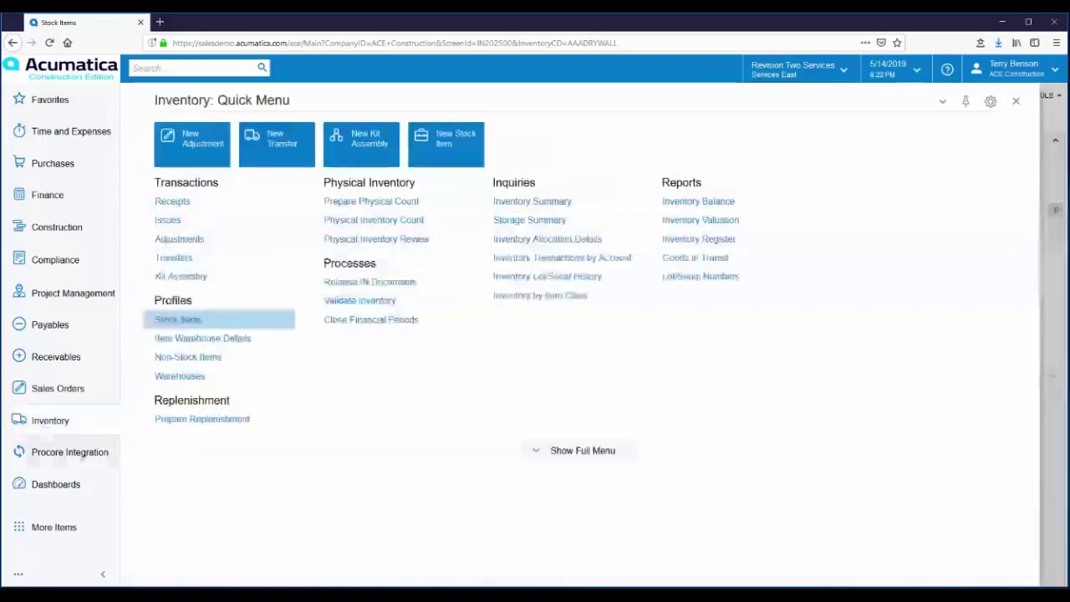
click(188, 425)
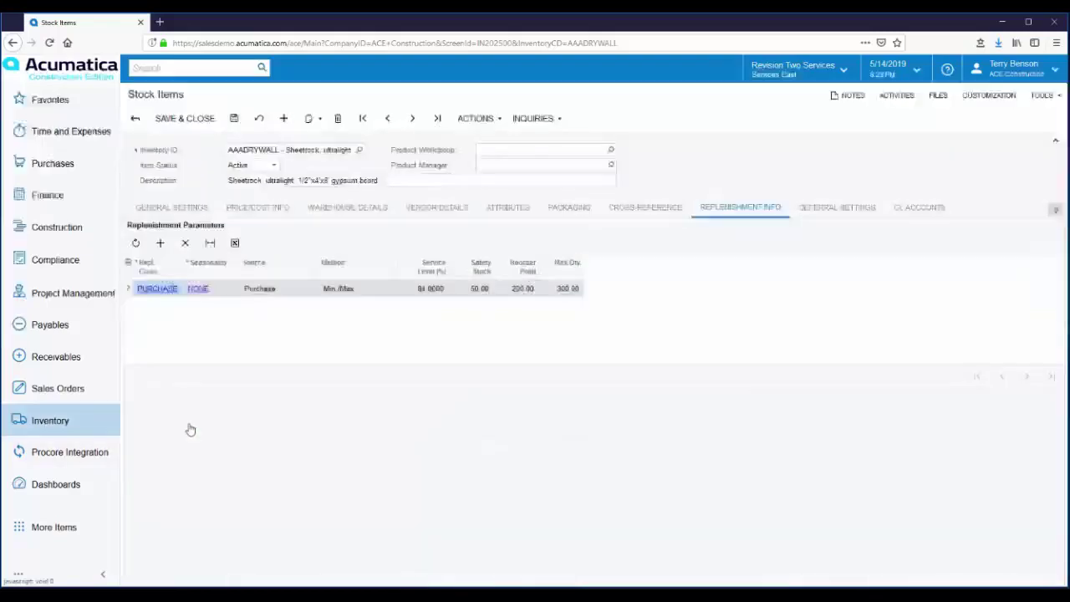
click(605, 268)
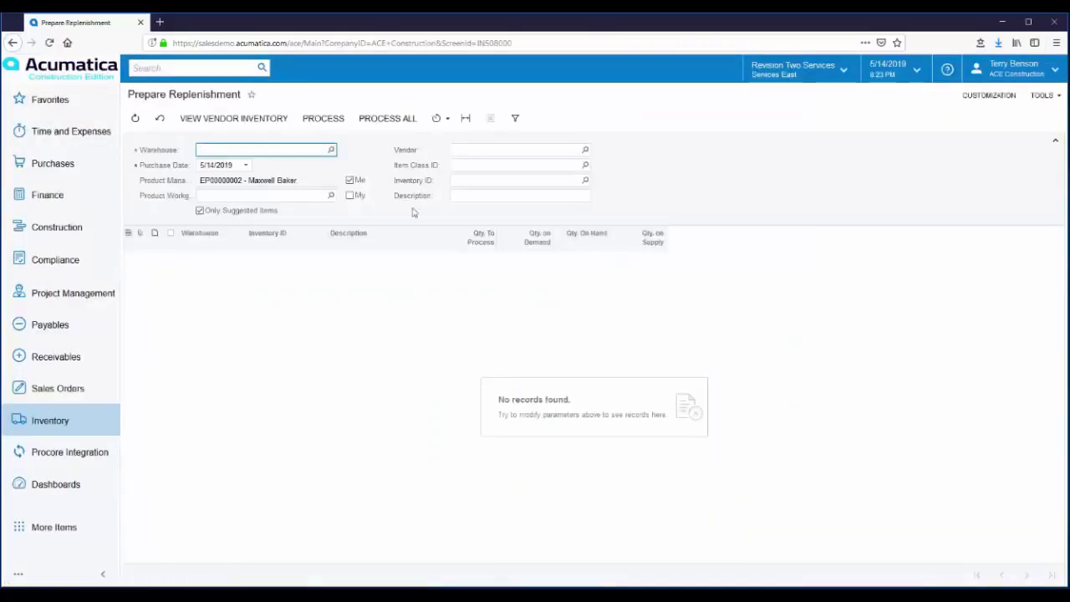
click(331, 150)
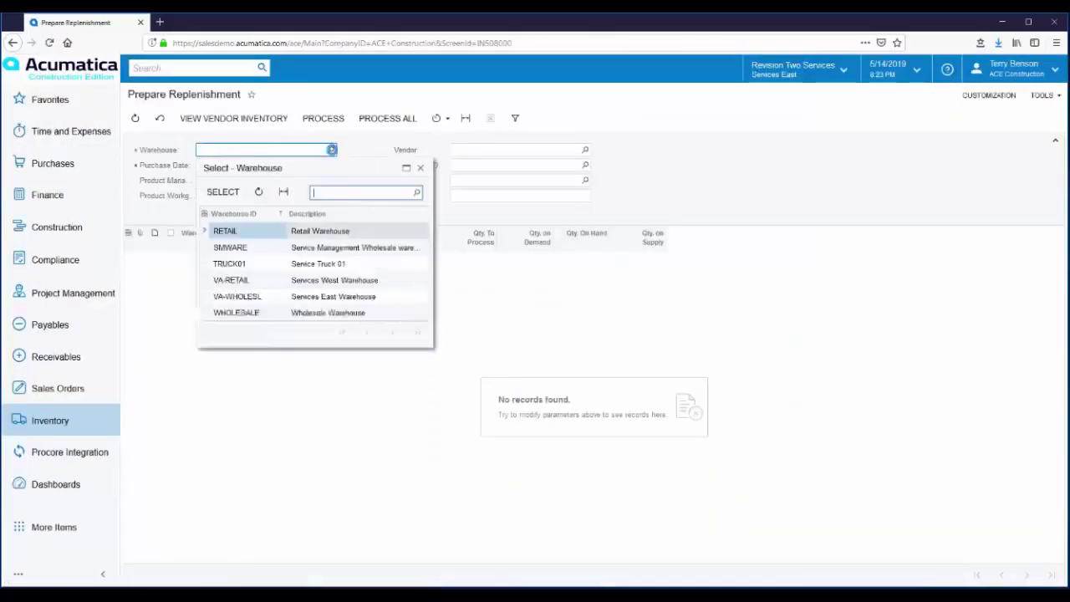
double_click(241, 314)
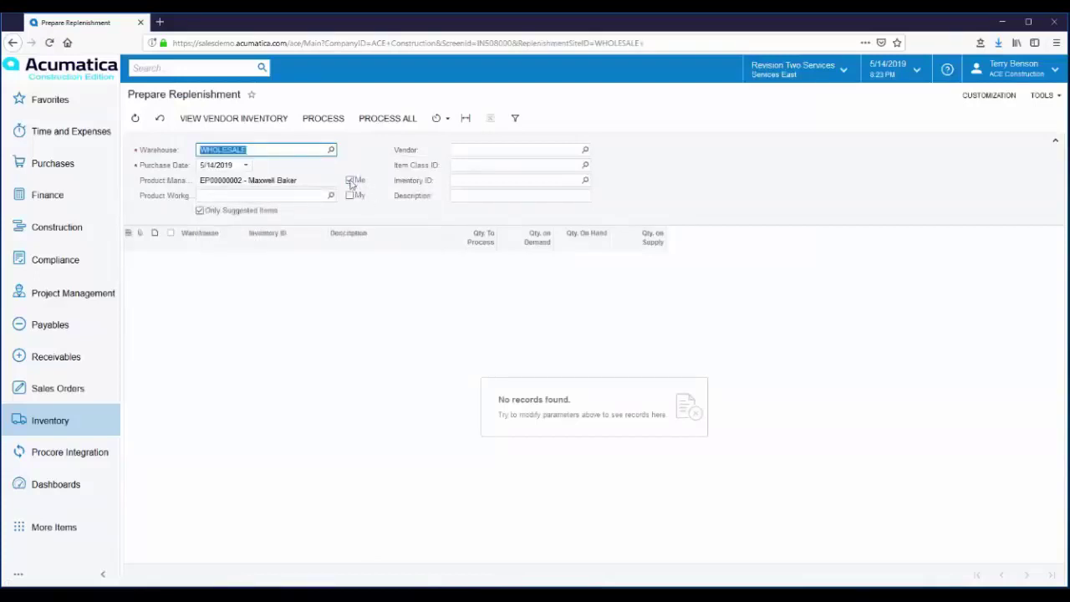
click(351, 181)
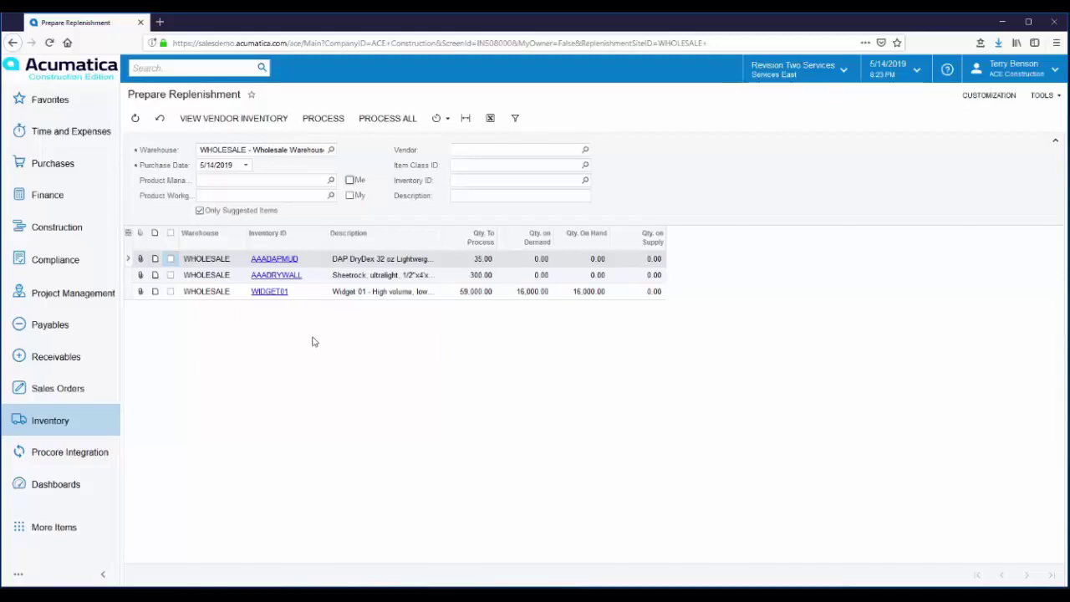
Select WIDGET01 and AAADRYWALL and process replenishment for all listed items
click(170, 291)
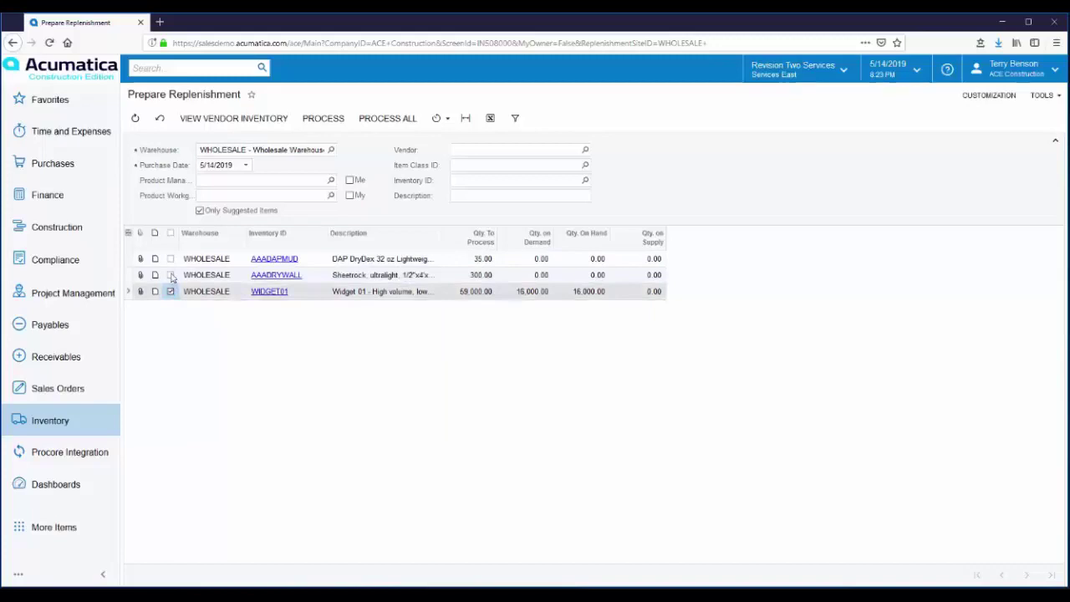
click(169, 275)
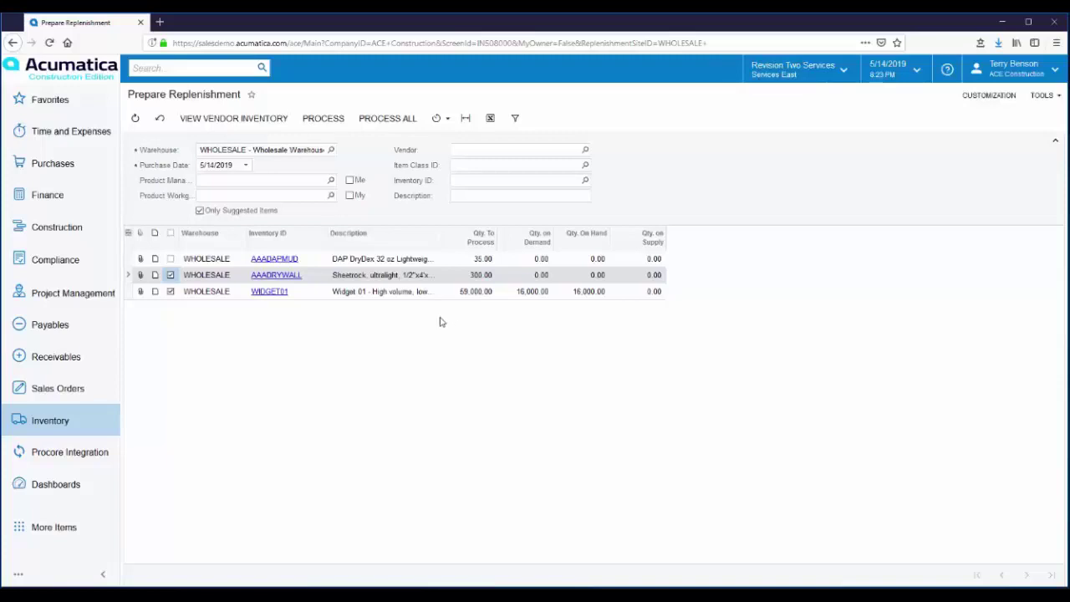
click(383, 121)
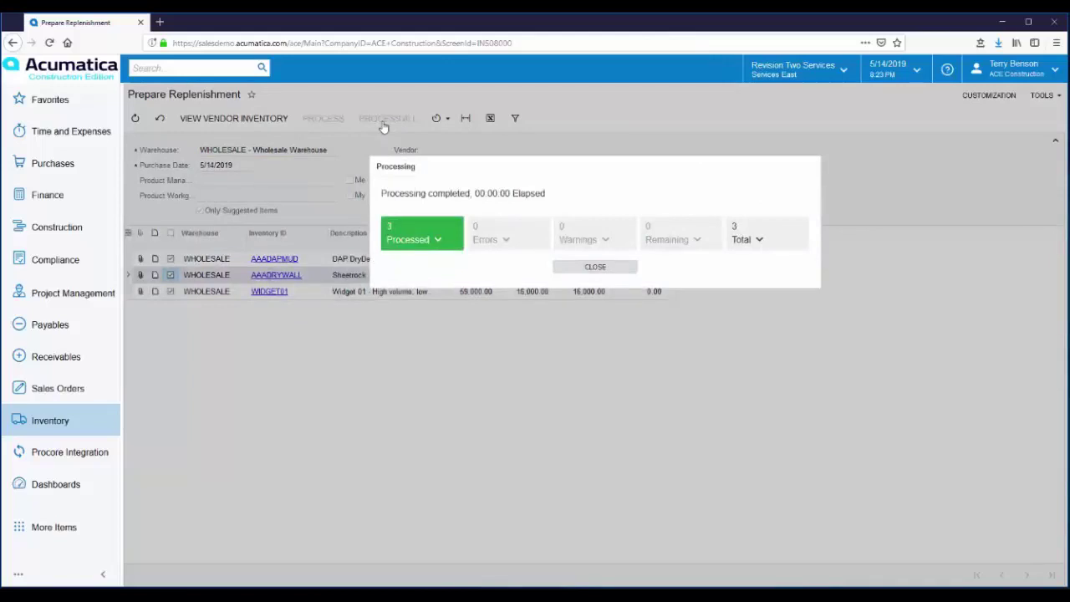
click(595, 269)
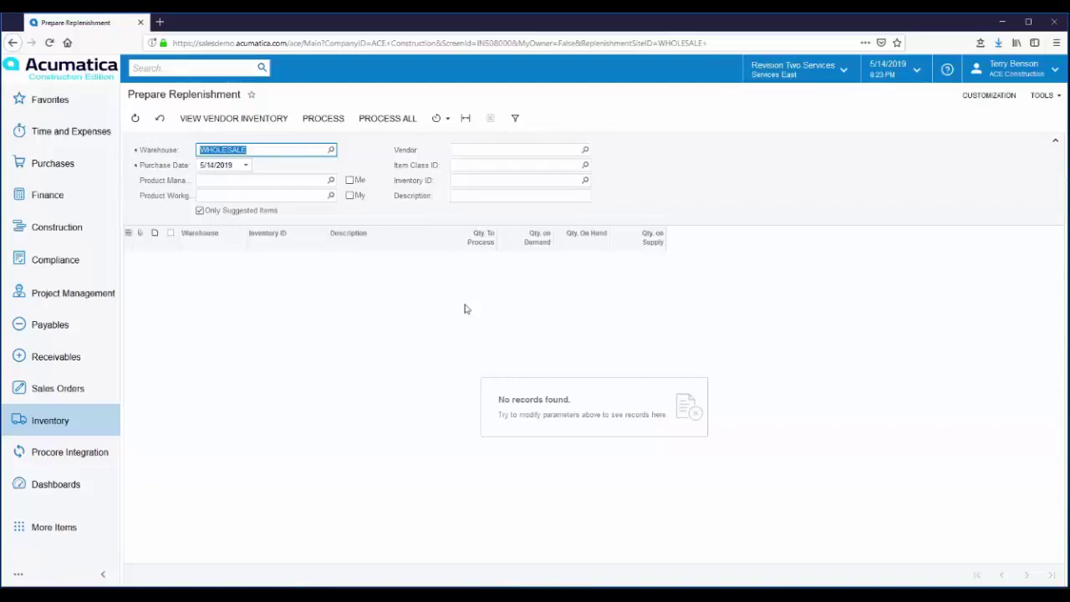
Generate a purchase order on the Create Purchase Orders screen from the AAADAPMUD line
click(53, 168)
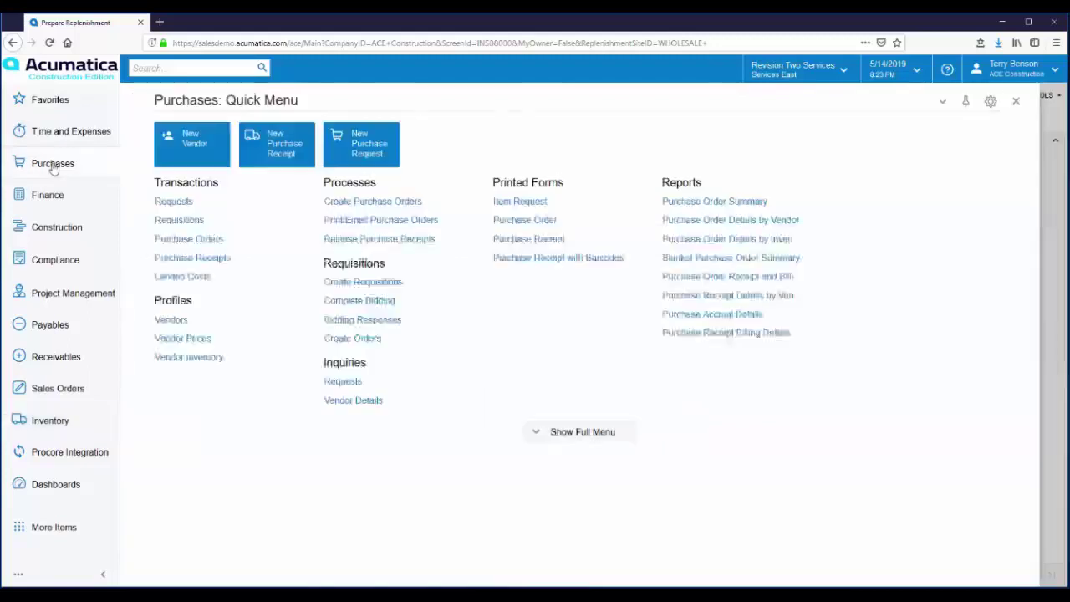
click(377, 202)
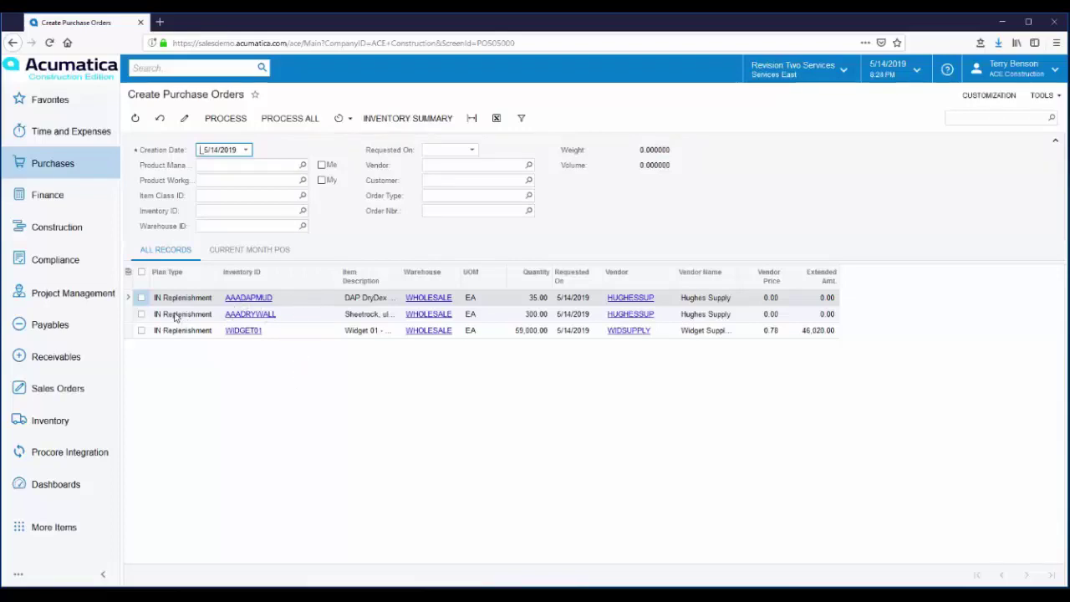
click(141, 297)
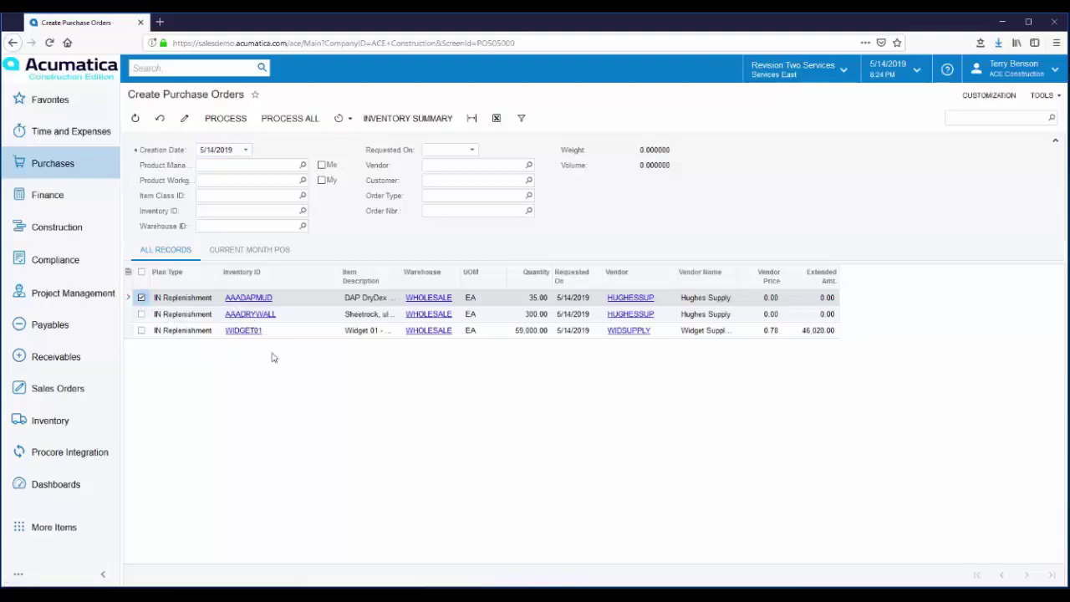
click(224, 120)
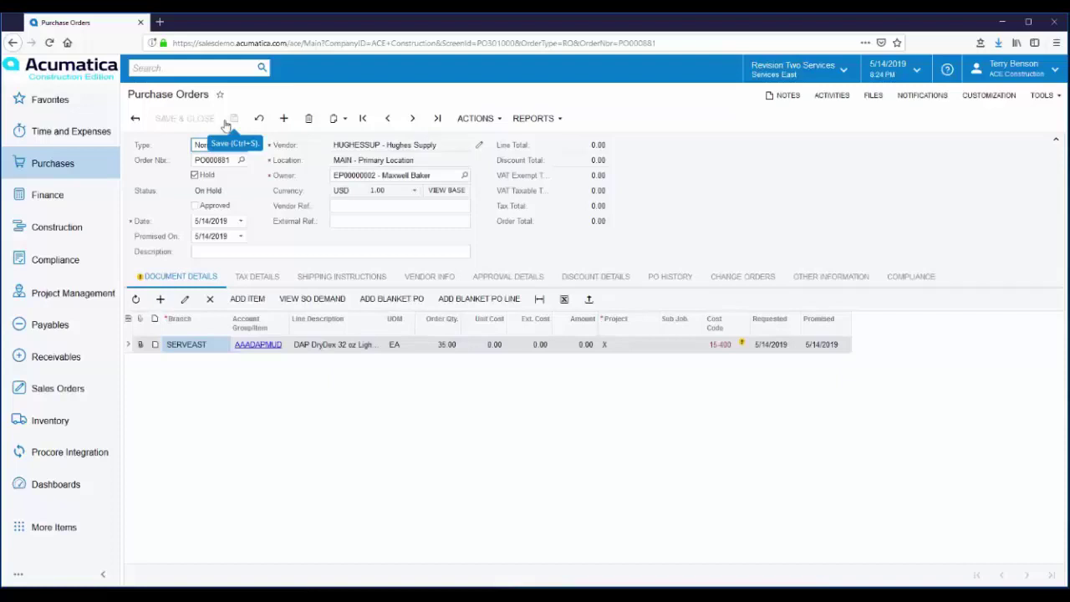
Clear the Hold checkbox on PO000881 so its status becomes Pending Approval
click(195, 176)
click(195, 176)
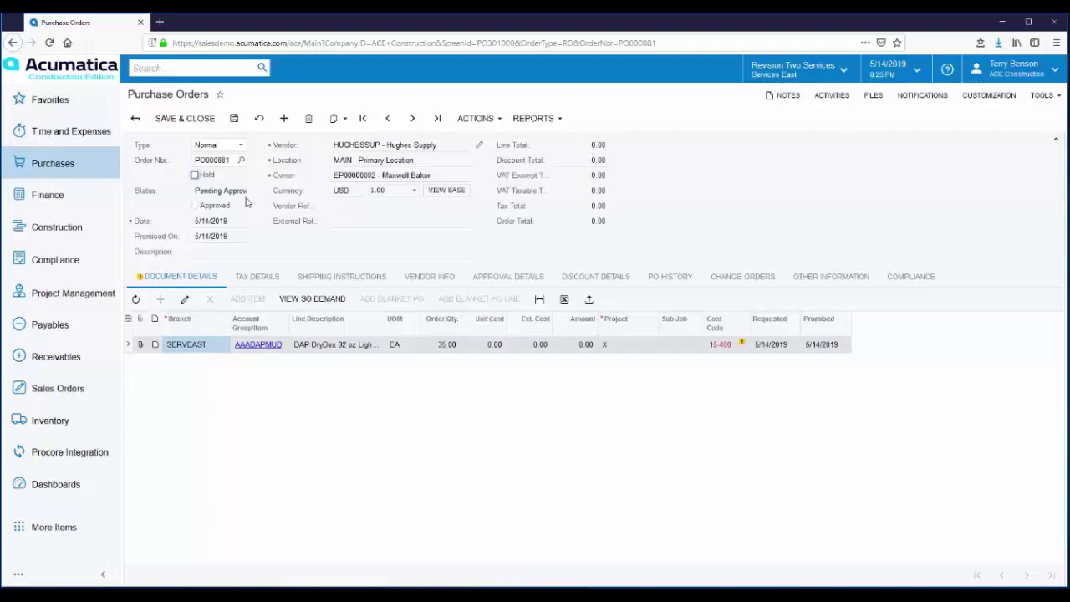
Approve PO000881 to Open status, then email the purchase order to Hughes Supply
click(495, 119)
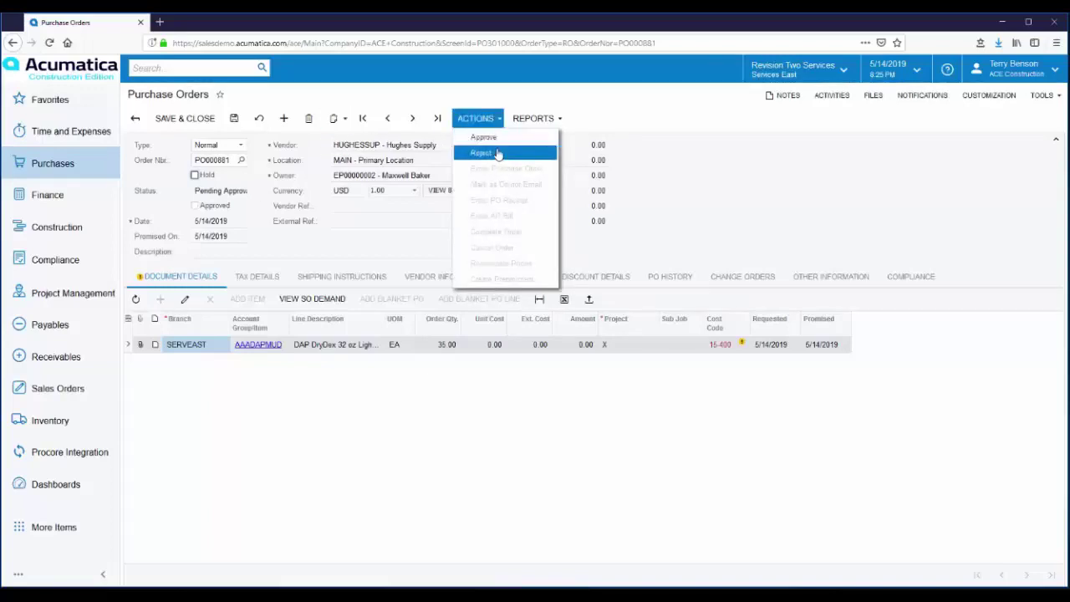
click(492, 139)
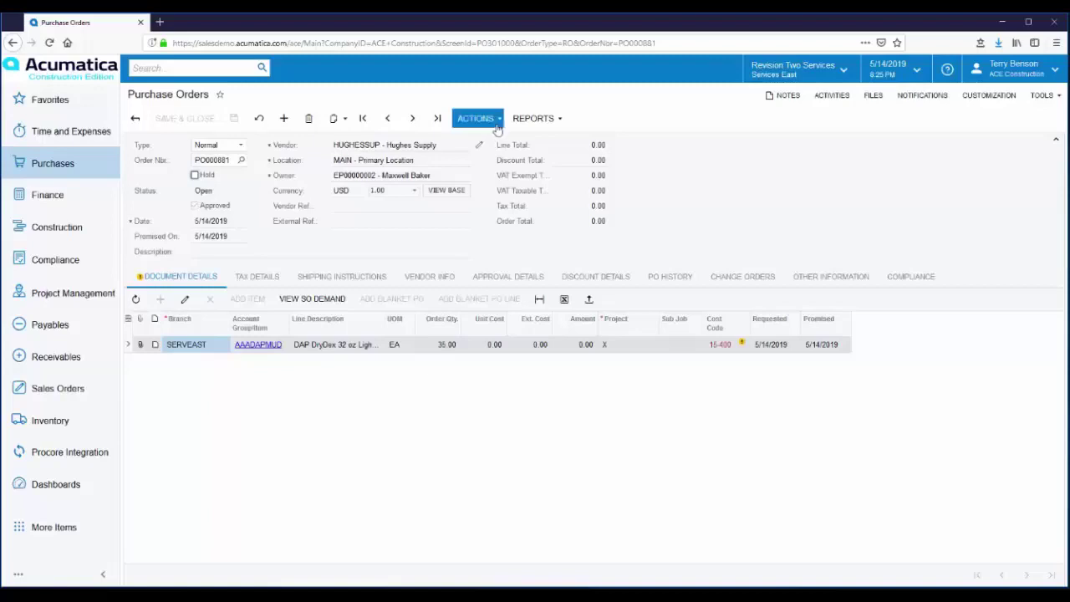
click(496, 122)
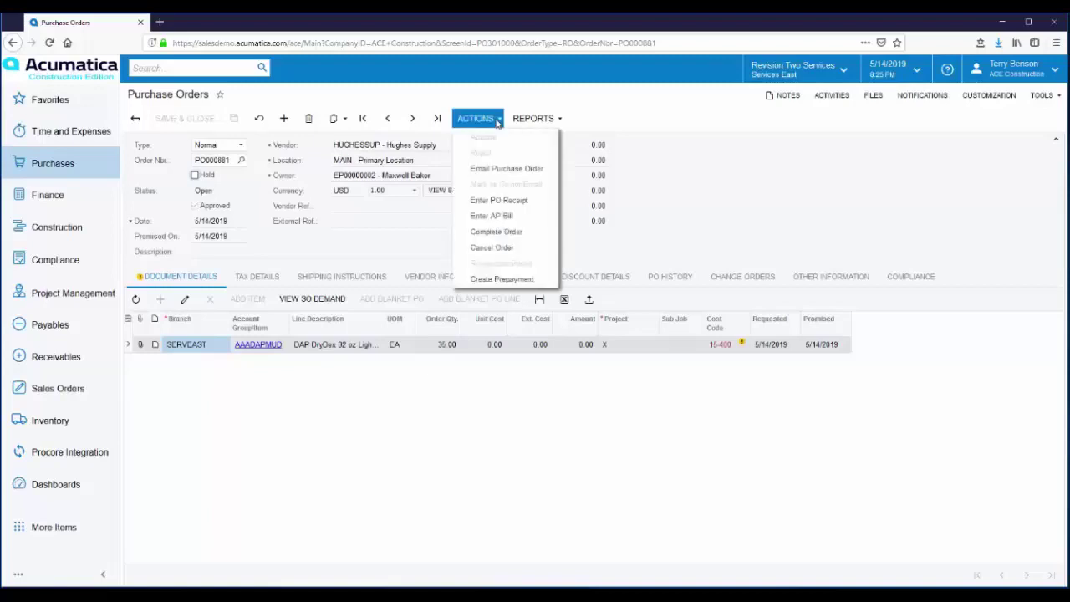
click(498, 171)
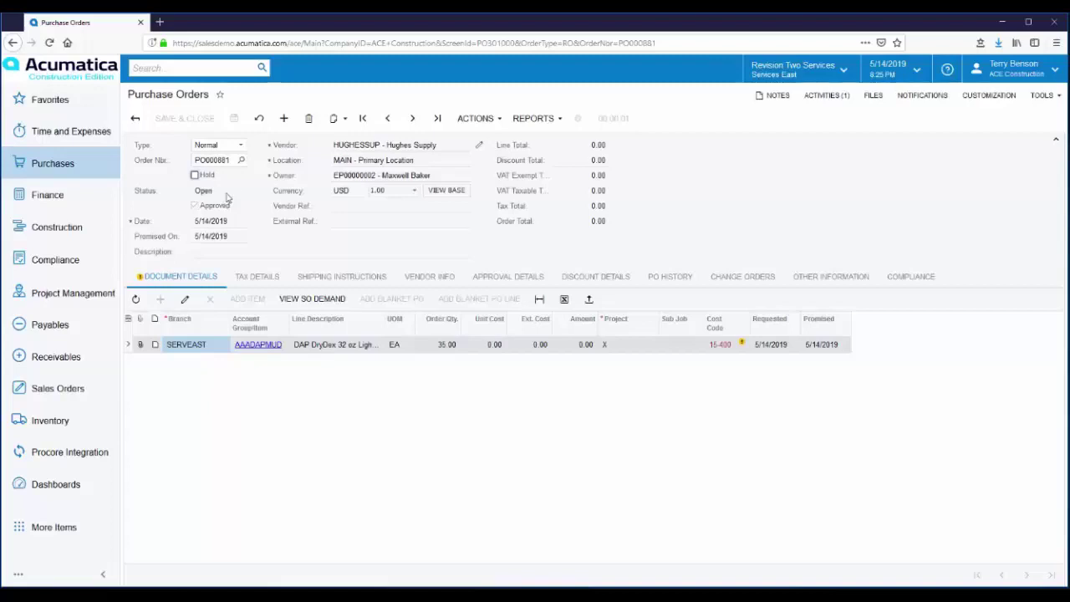
Enter a PO receipt for PO000881 with vendor reference 5652 and release it
click(497, 123)
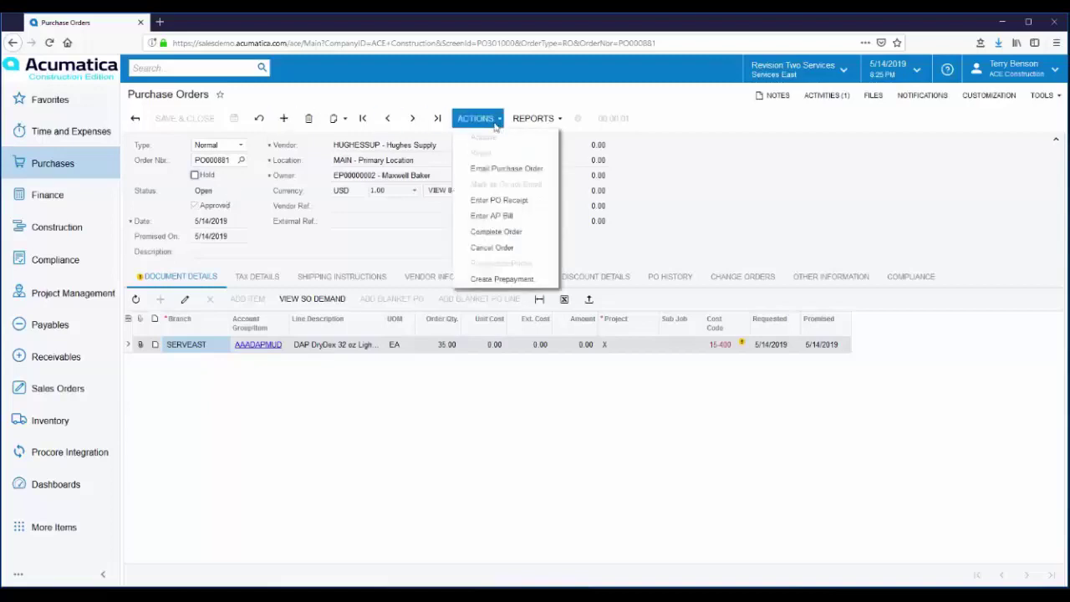
click(507, 204)
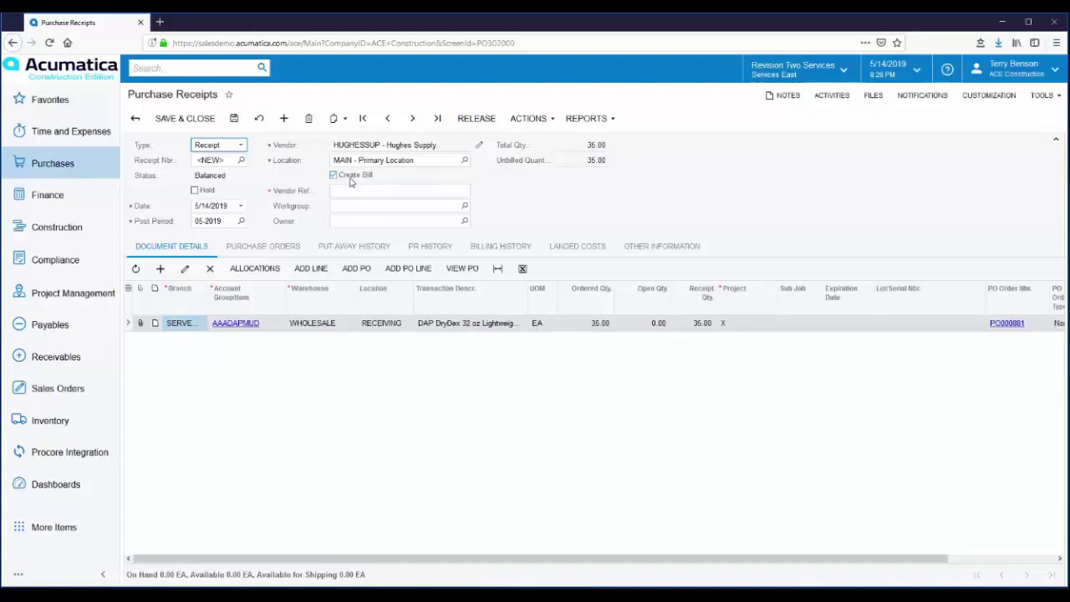
click(347, 191)
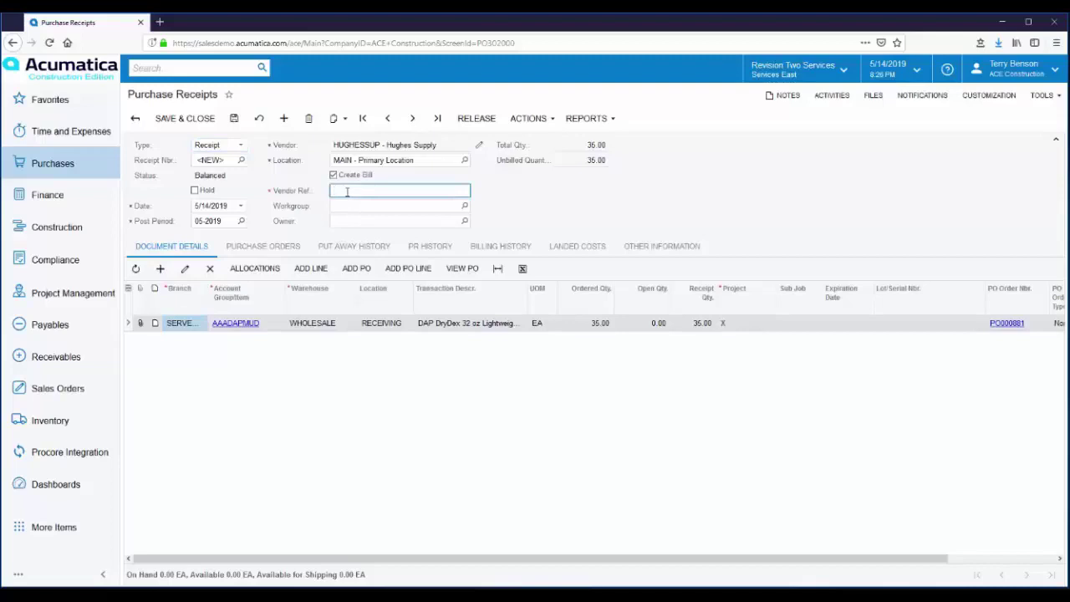
text(5652)
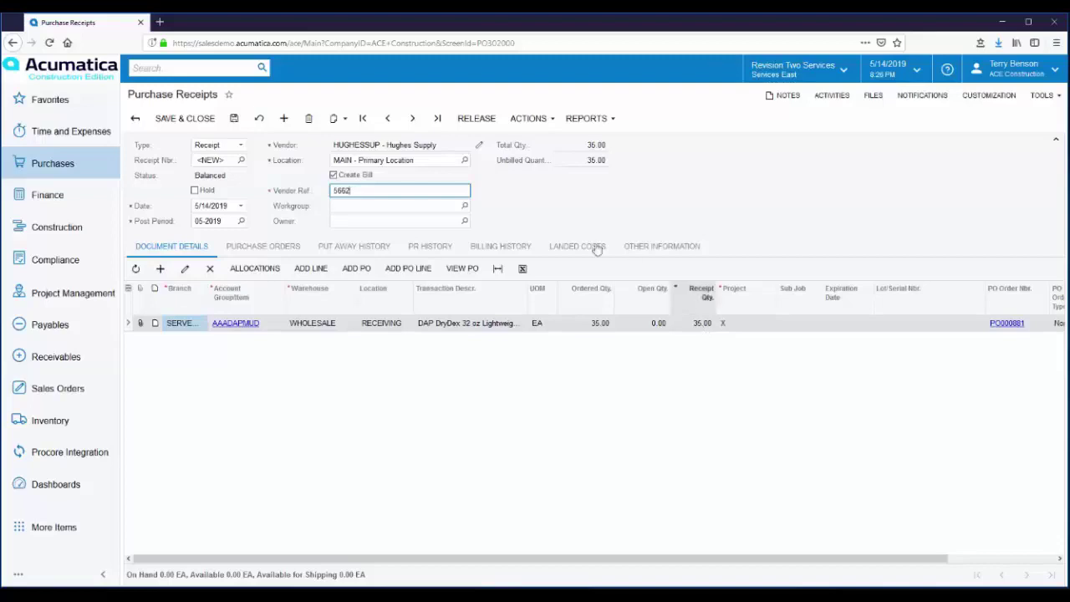
click(473, 124)
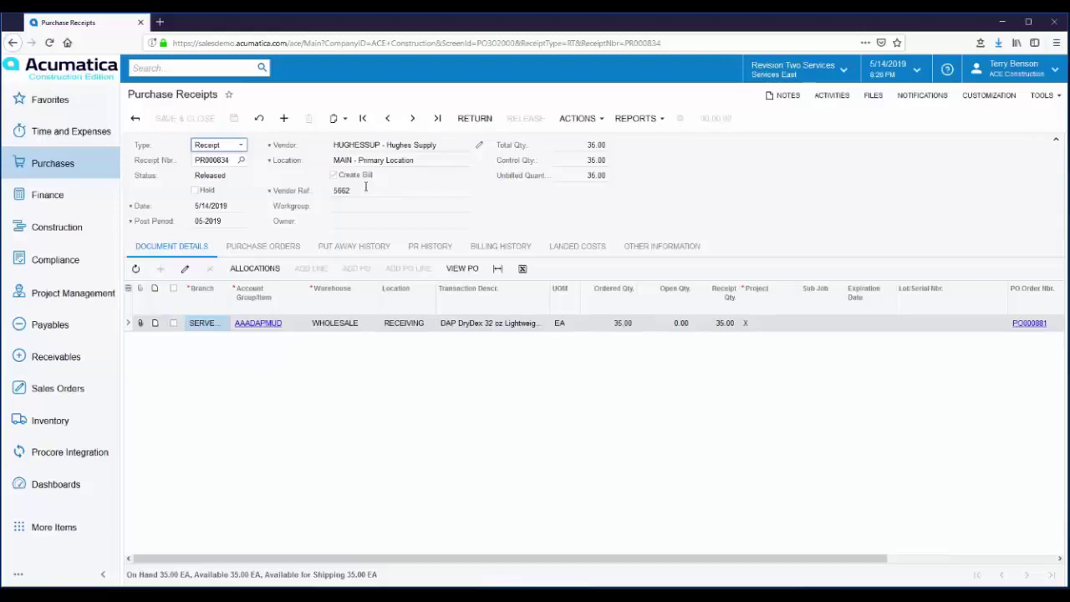
Open bill 001673 from the receipt's Billing History tab, then close it
click(497, 252)
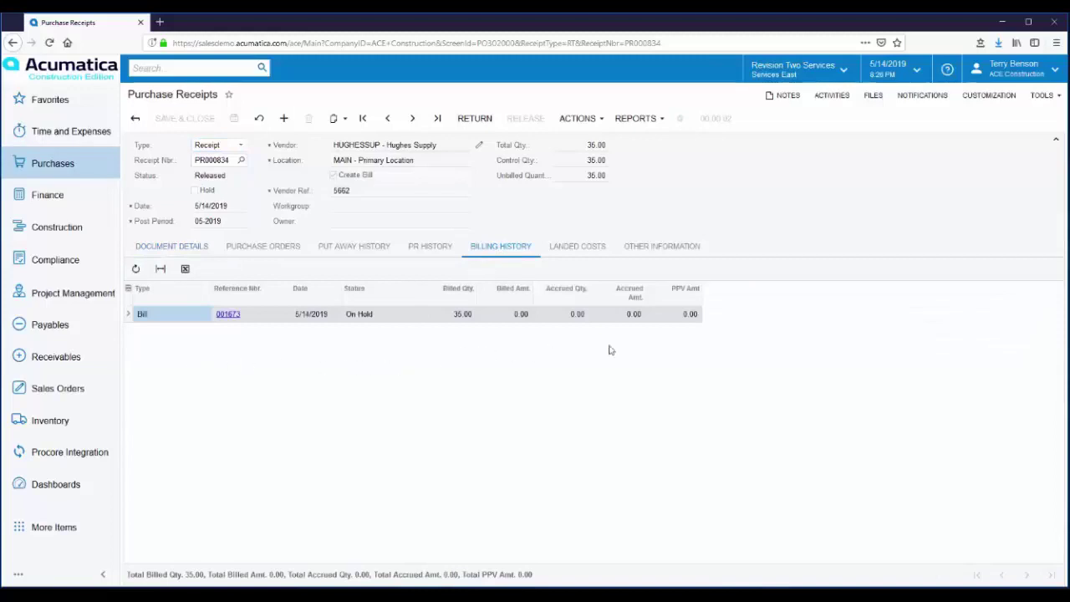
click(228, 314)
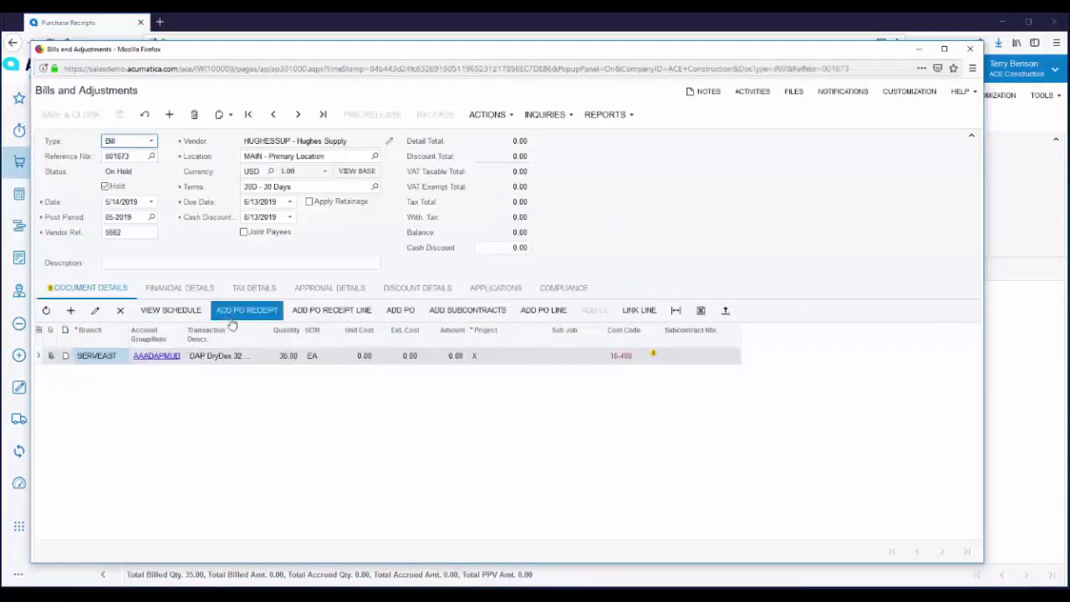
click(970, 50)
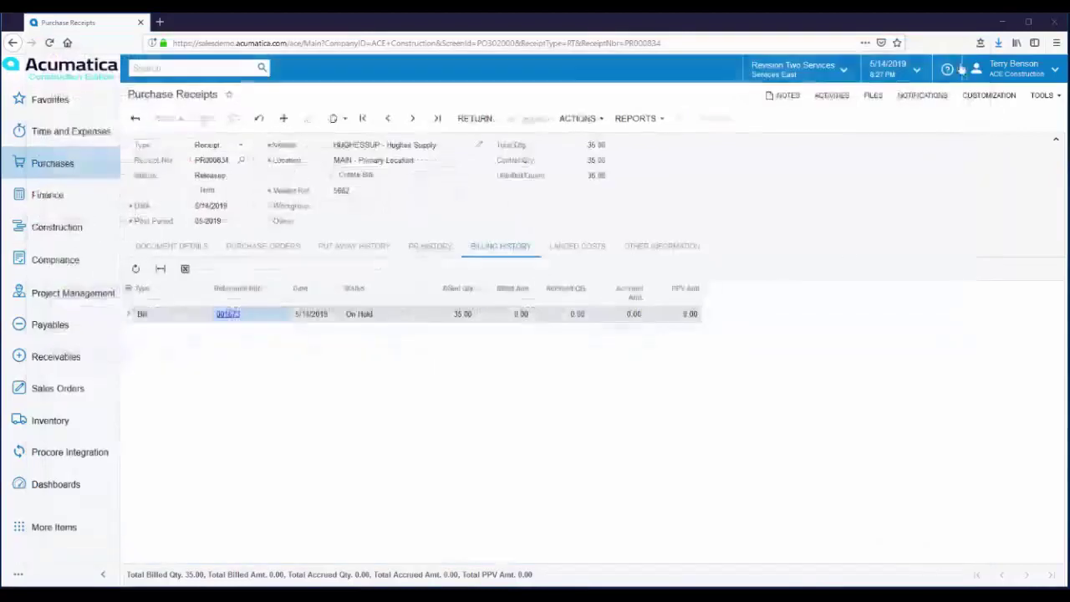